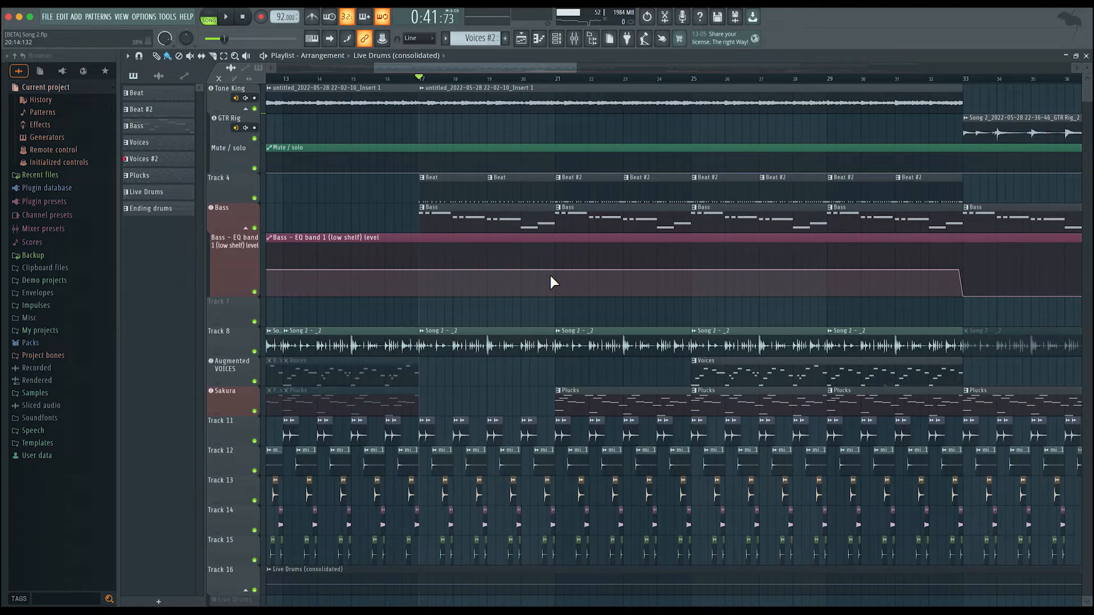
scroll(500, 273, "down", 5)
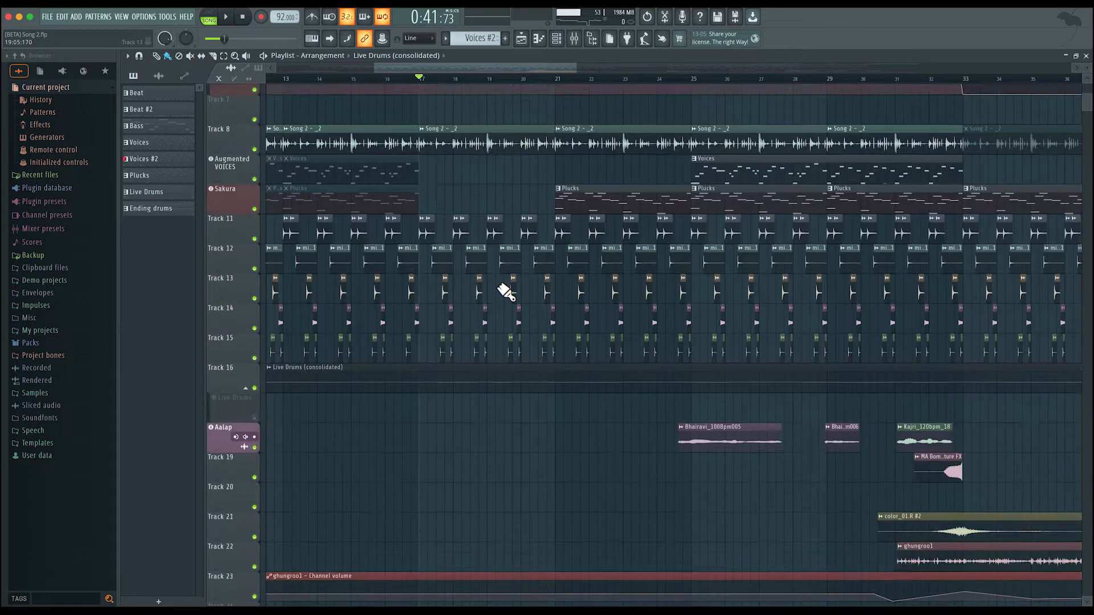
scroll(504, 290, "up", 5)
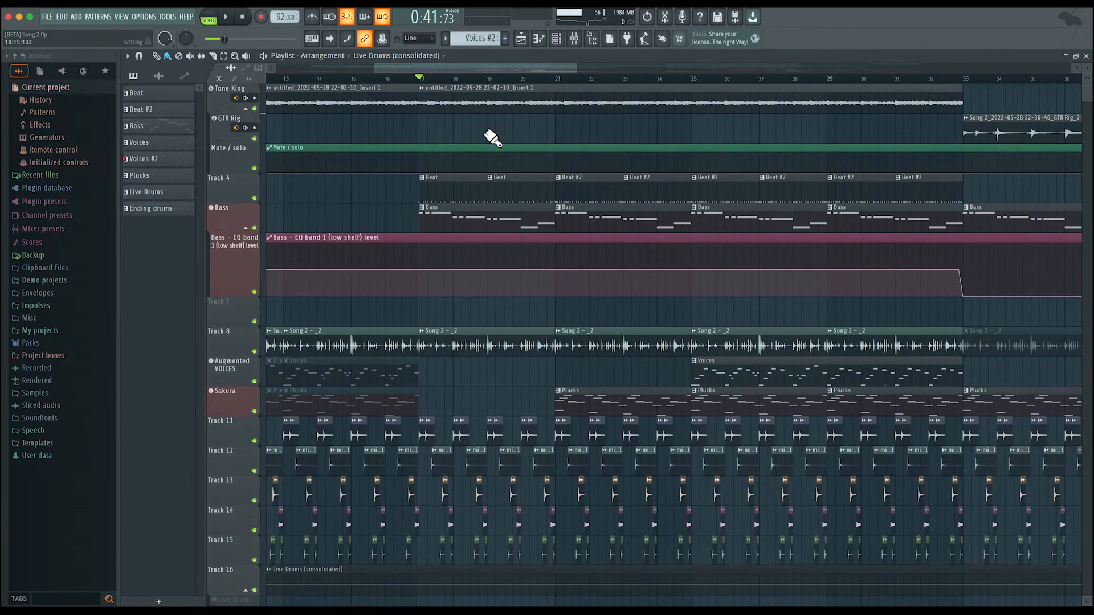
Audition the arrangement, then mark the bar 17–25 range in the playlist ruler.
key("space")
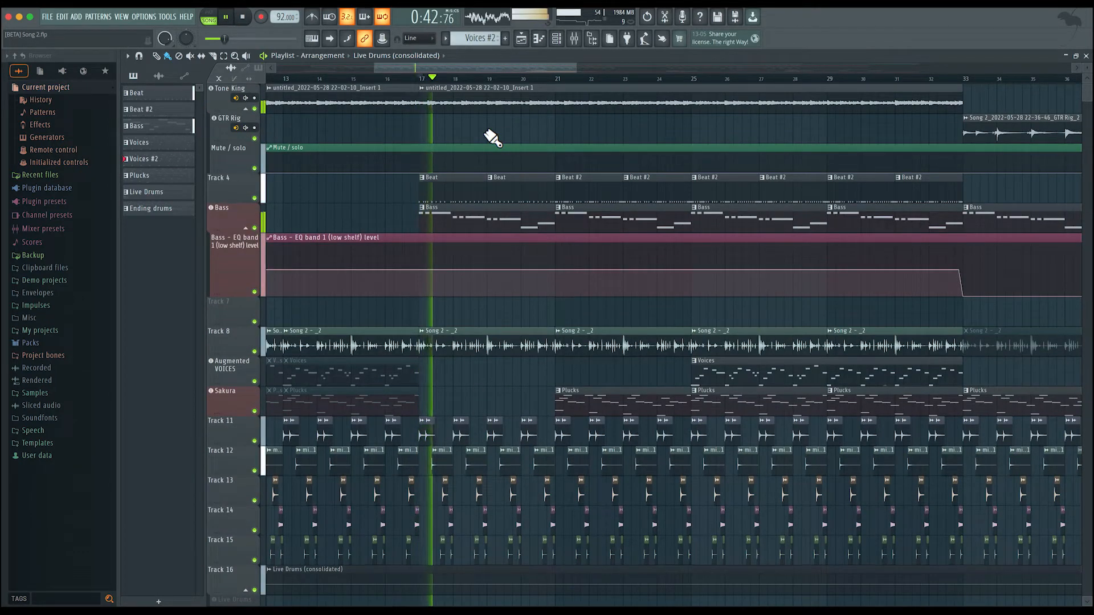
scroll(492, 137, "down", 7)
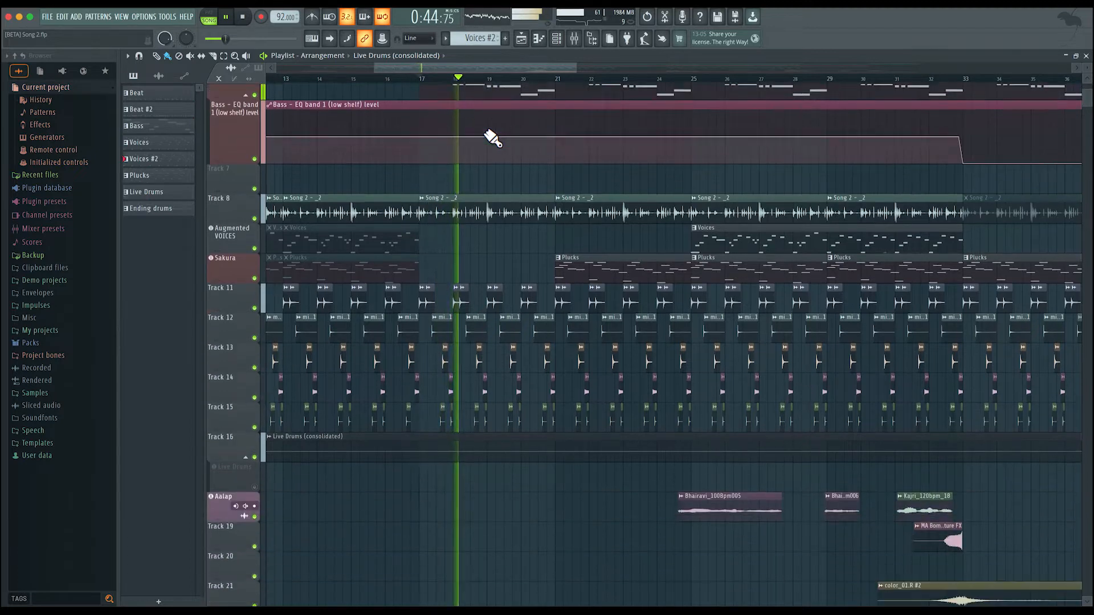
scroll(492, 137, "up", 7)
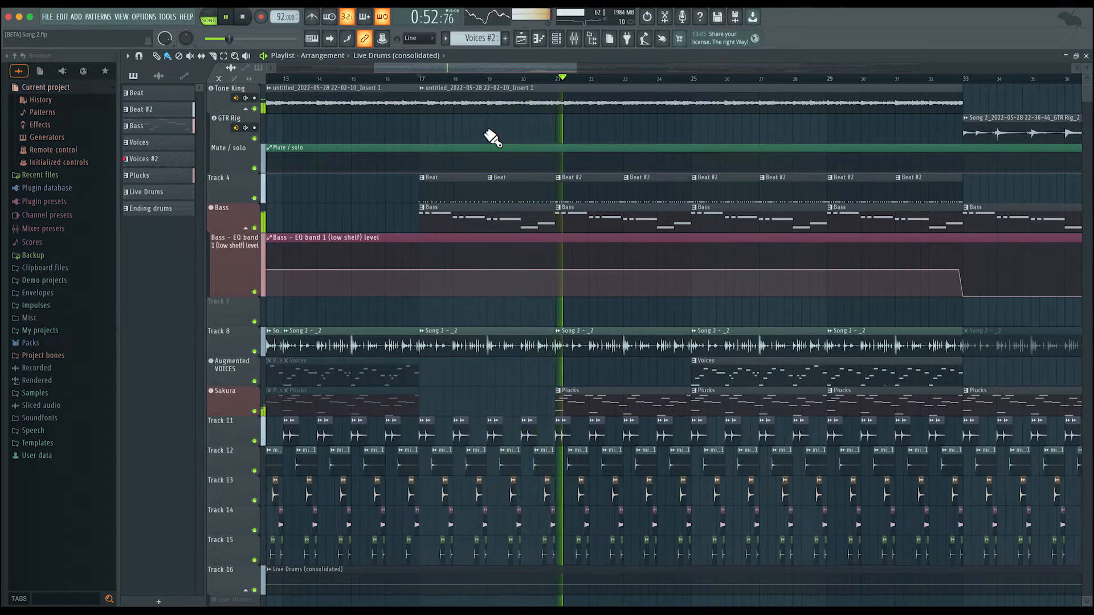
key("space")
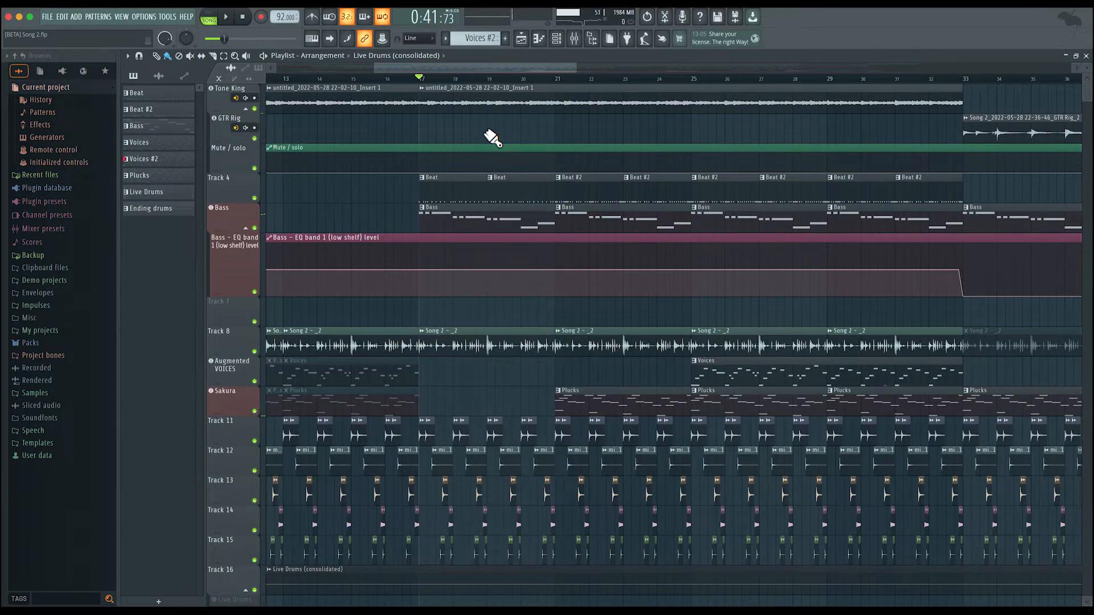
left_click(435, 87, "super")
left_click_drag(499, 85, 586, 88)
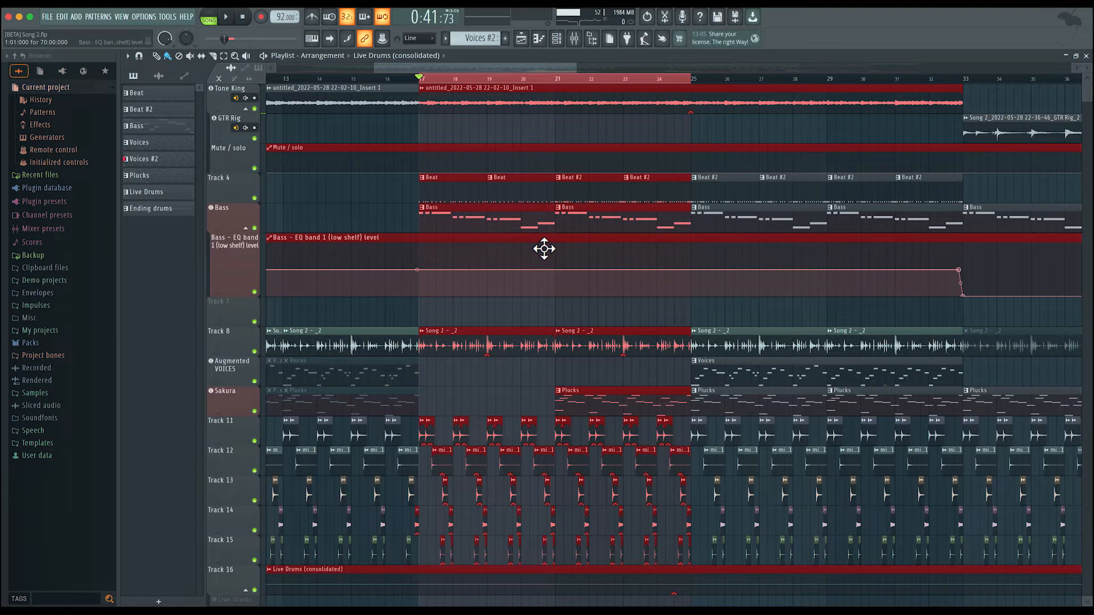
Review and close the Channel rack, then show the mixer beneath the playlist.
left_click(557, 40)
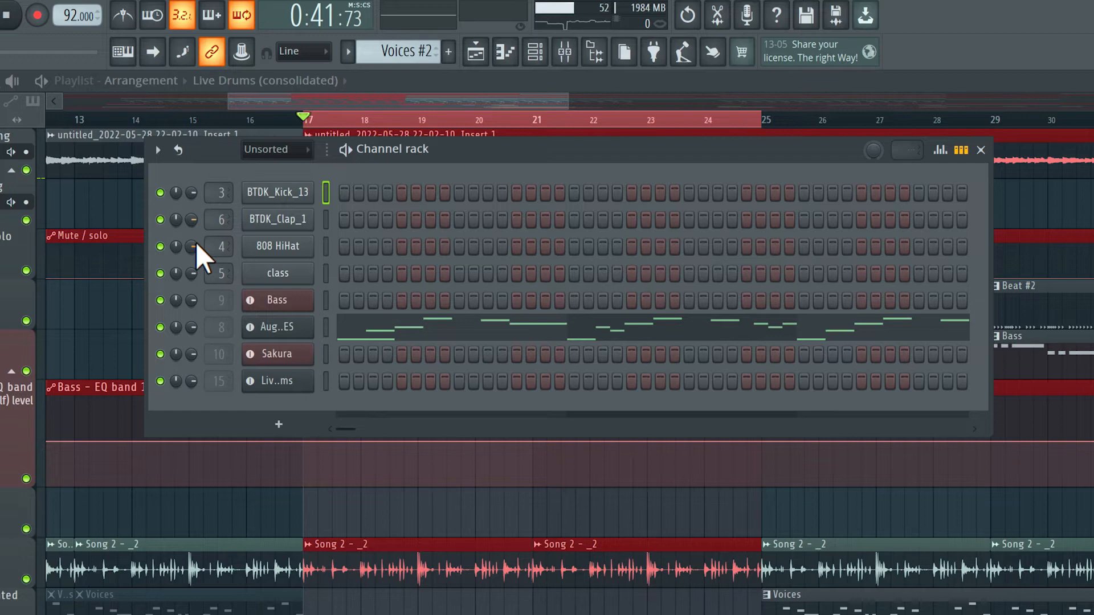
left_click(983, 151)
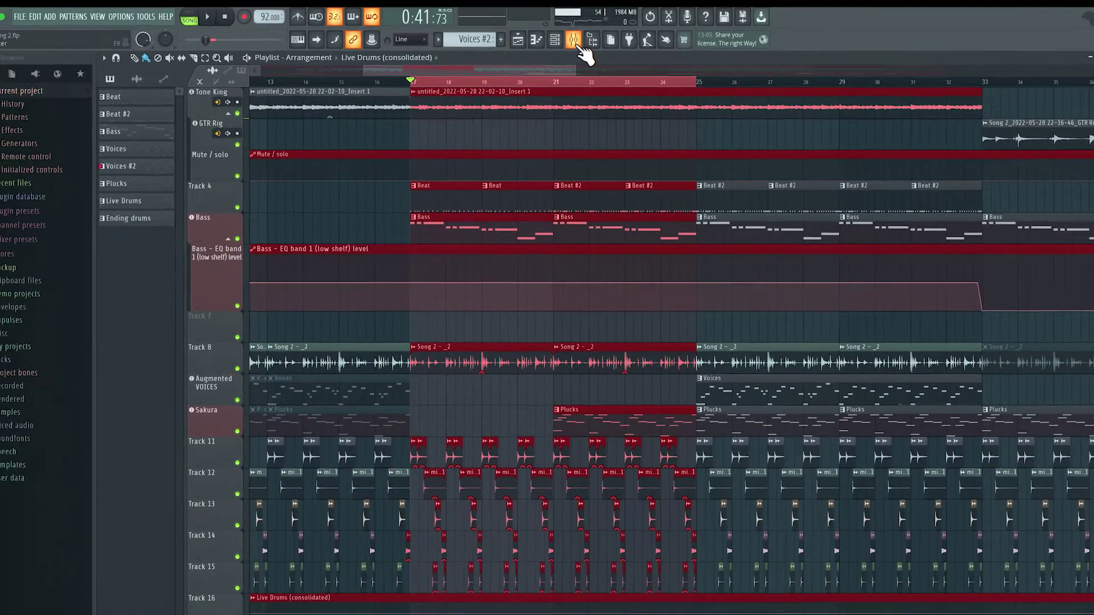
left_click(584, 44)
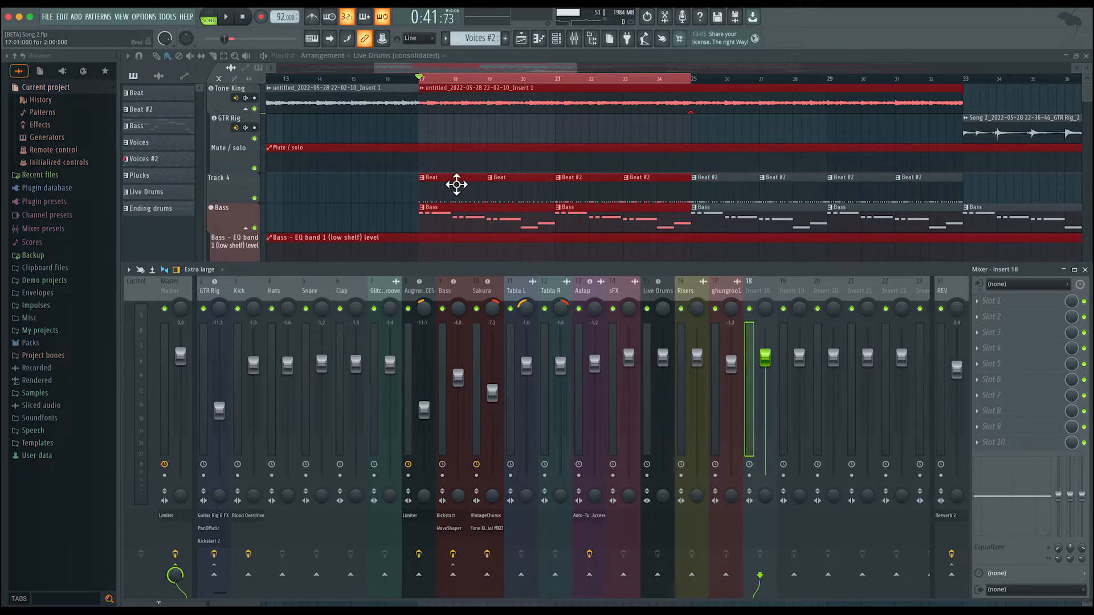
left_click(558, 38)
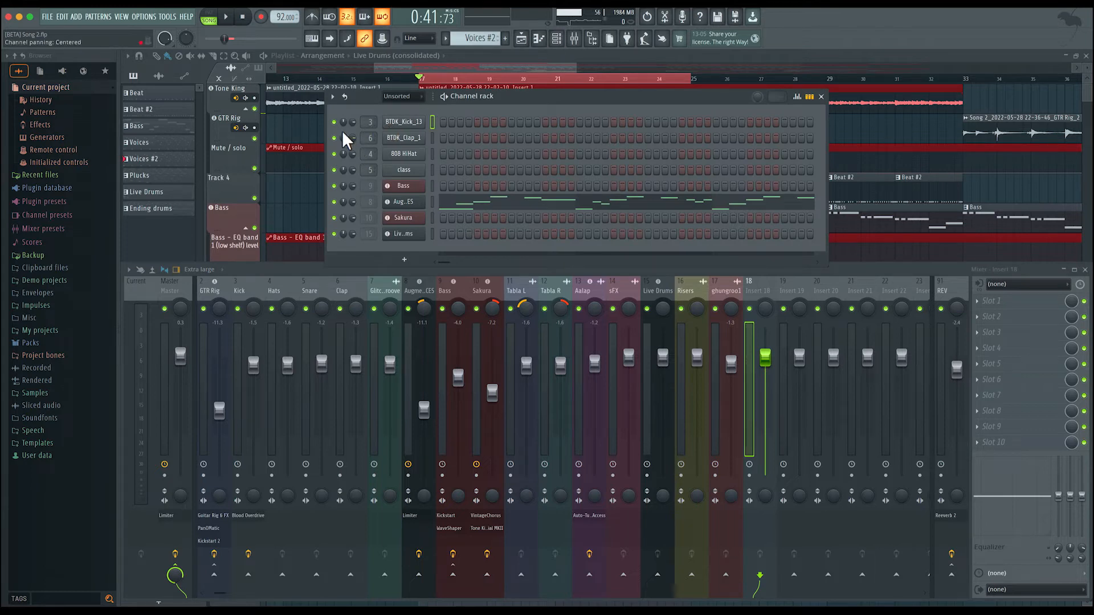
left_click_drag(342, 122, 343, 128)
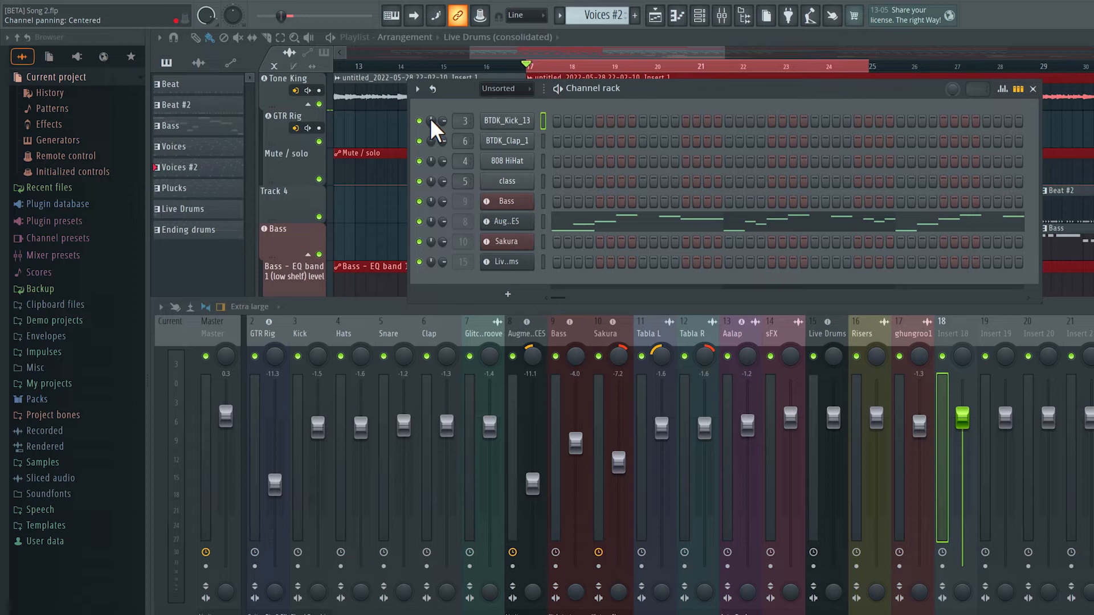
left_click(1037, 89)
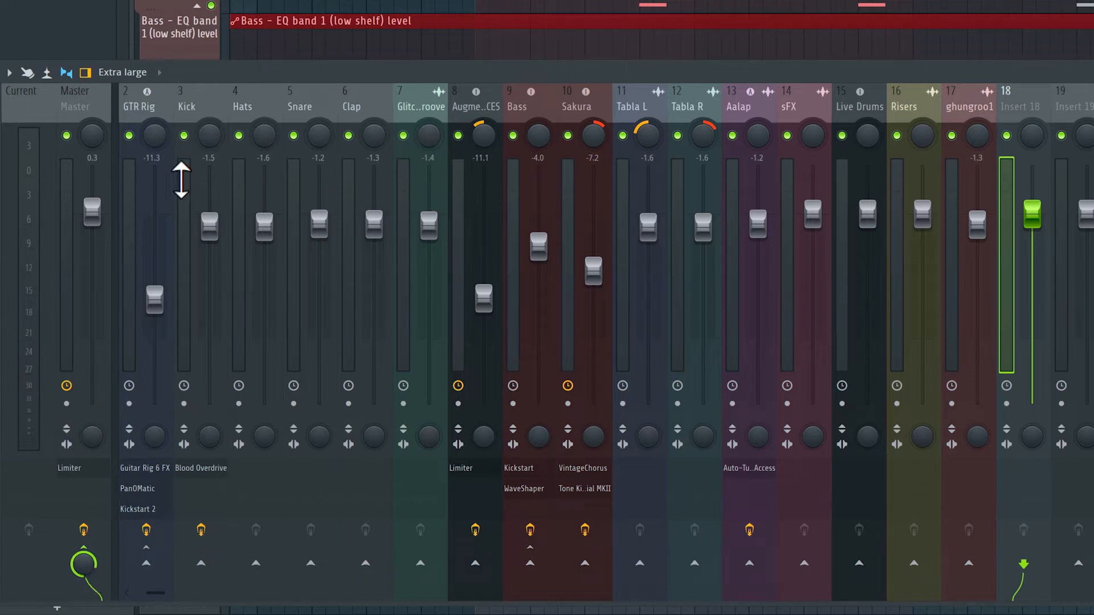
Step through the Kick, Hats, Snare, Clap and glitch groove inserts, returning to Kick.
left_click(182, 182)
left_click(252, 111)
left_click(299, 111)
left_click(351, 111)
left_click(402, 112)
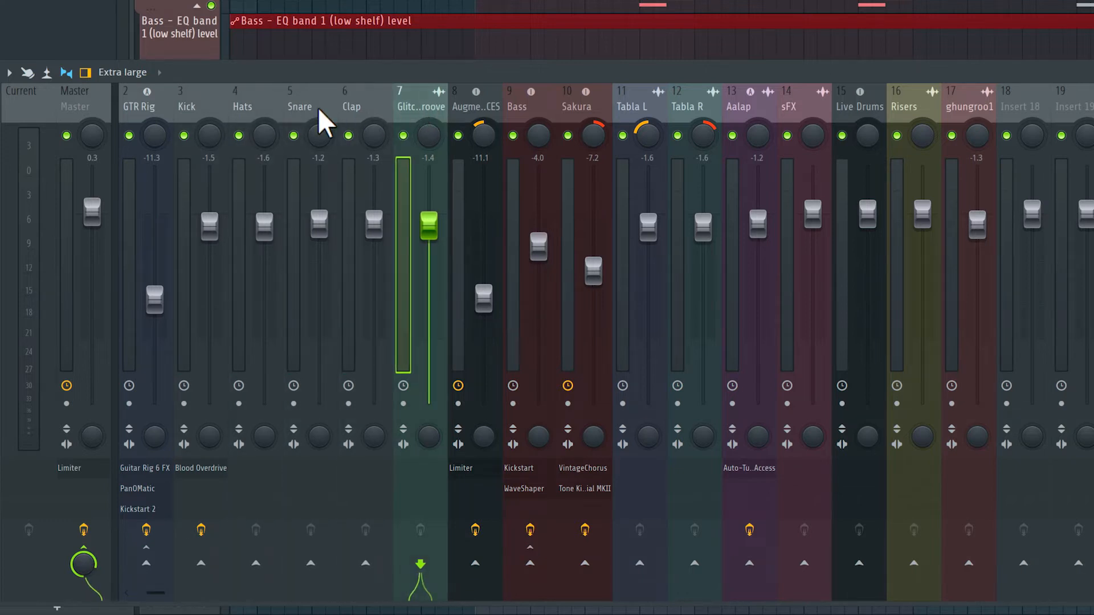
left_click(198, 116)
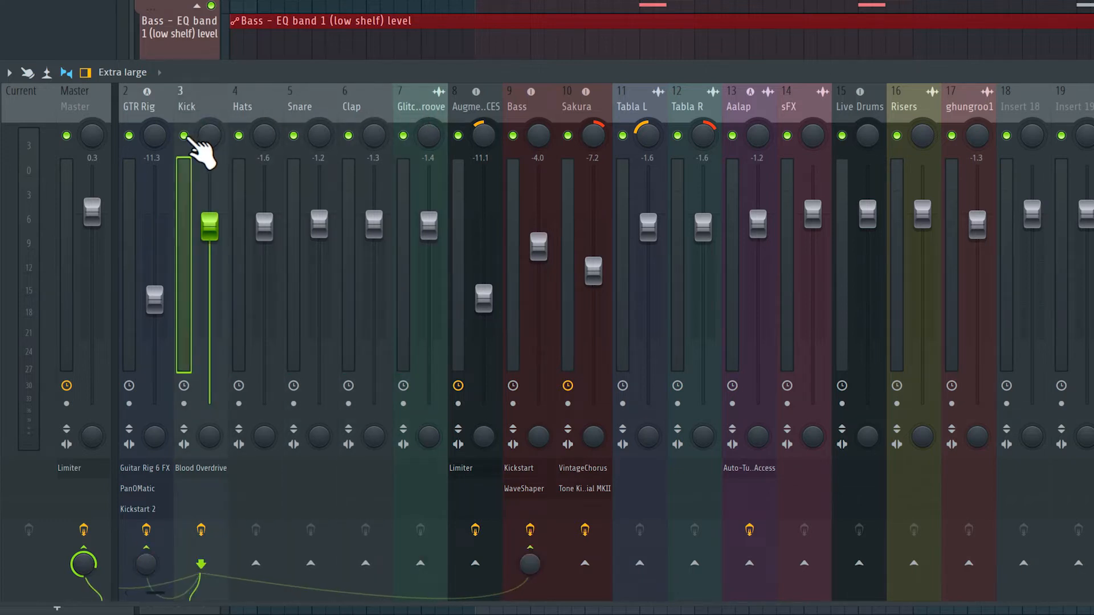
Solo Hats, add Snare back in, and start playback to hear the drums.
right_click(239, 137)
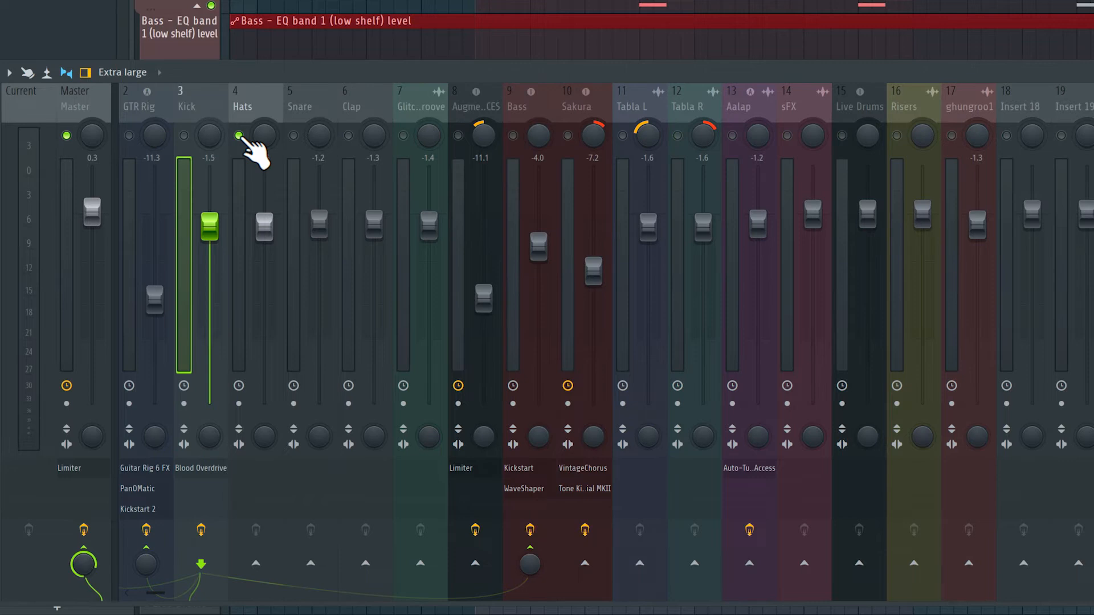
left_click(294, 137)
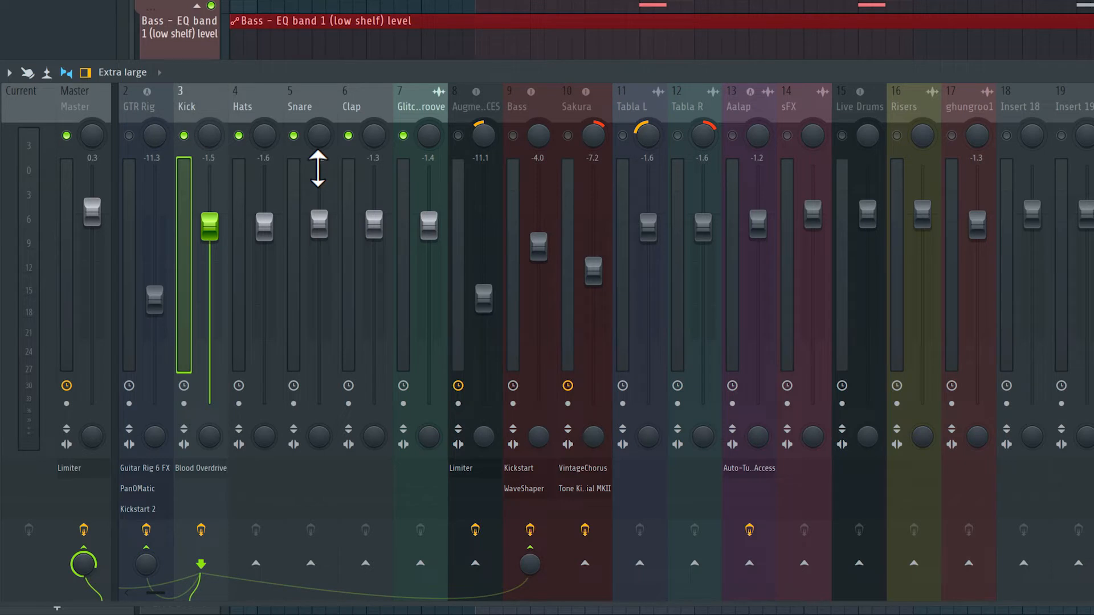
key("space")
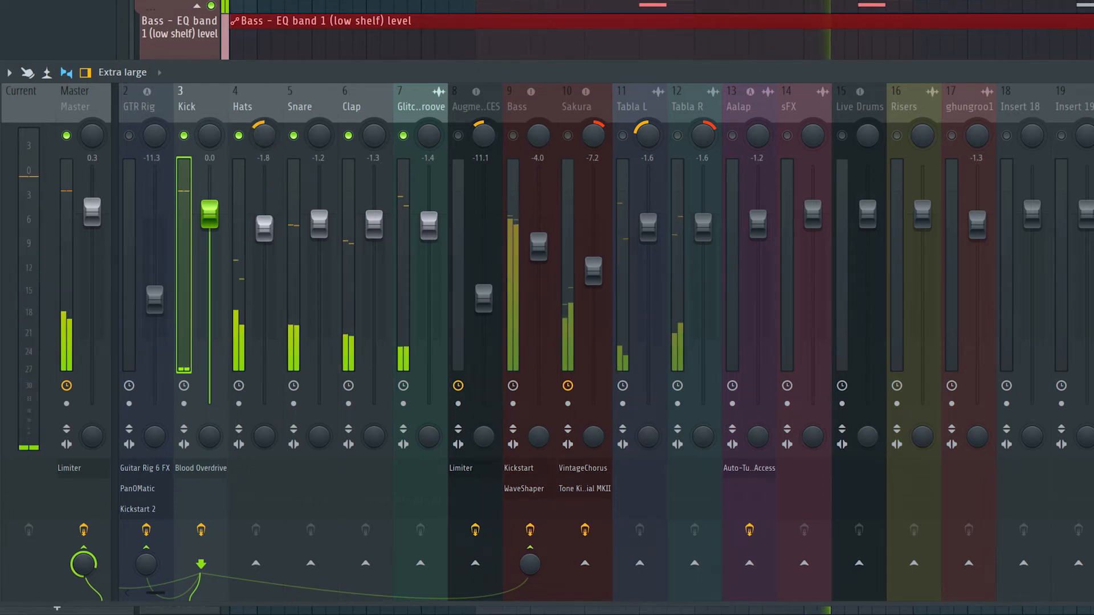
Set drum levels: Hats −4.4, Snare −4.8, Clap −2.5, glitch groove about −14.0 dB.
left_click_drag(263, 224, 270, 256)
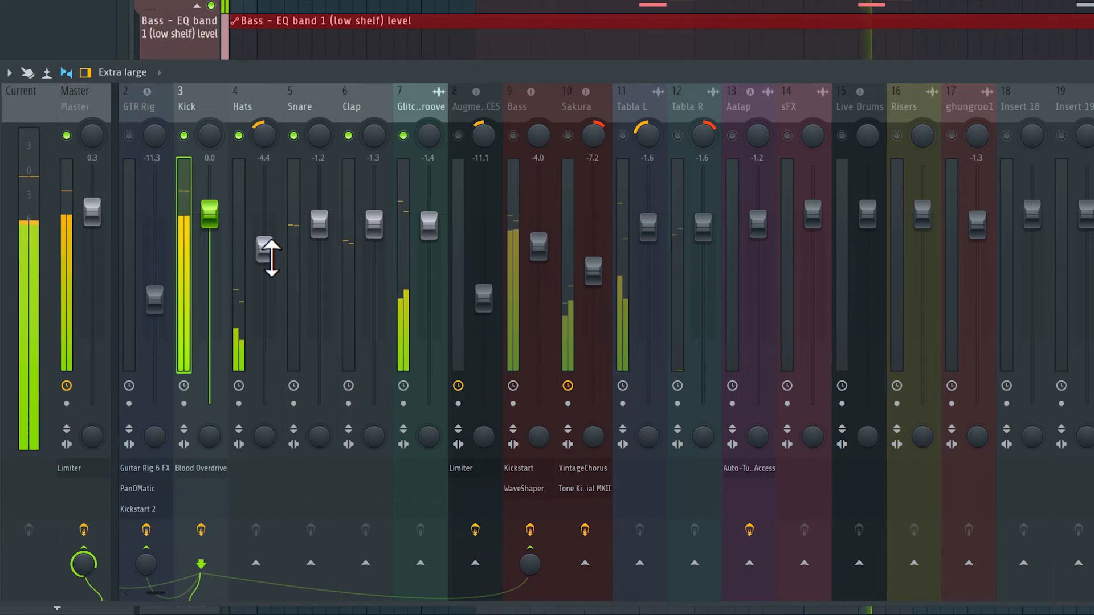
left_click_drag(319, 224, 319, 252)
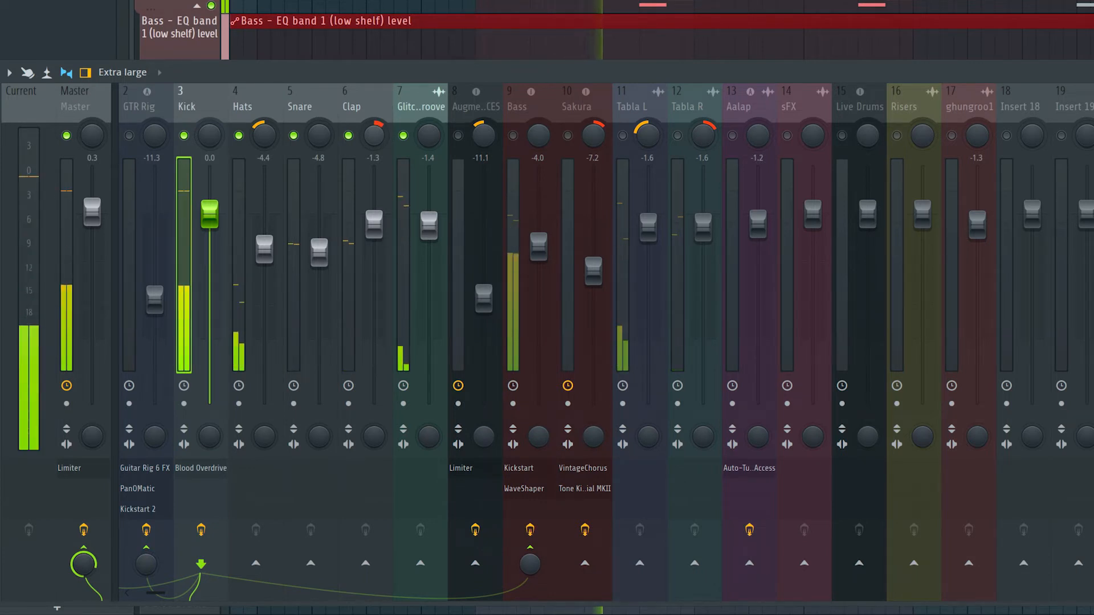
left_click_drag(373, 224, 377, 242)
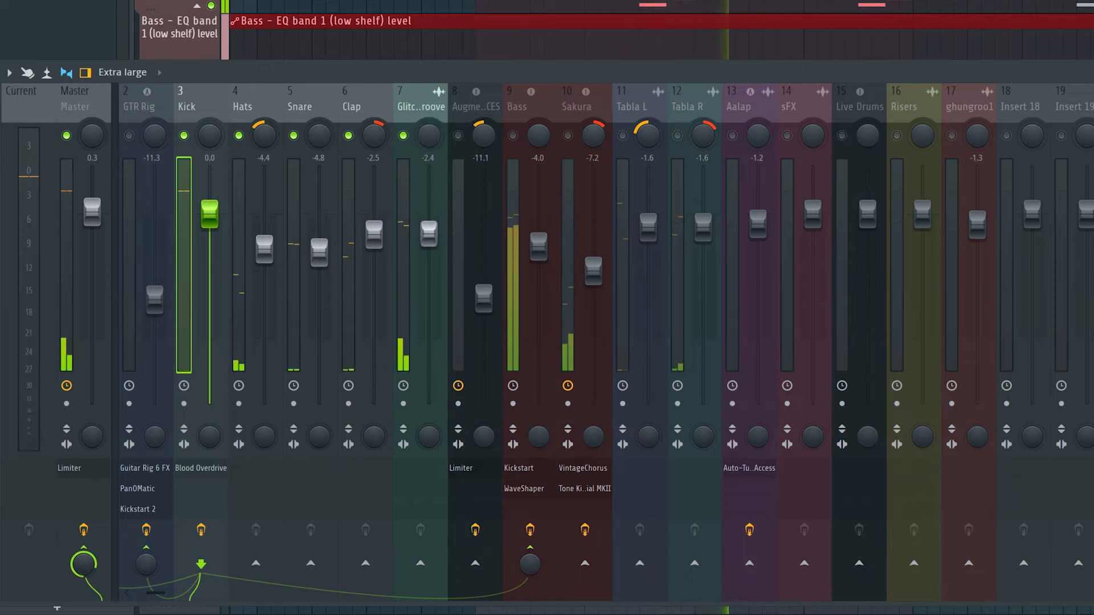
left_click_drag(431, 226, 430, 315)
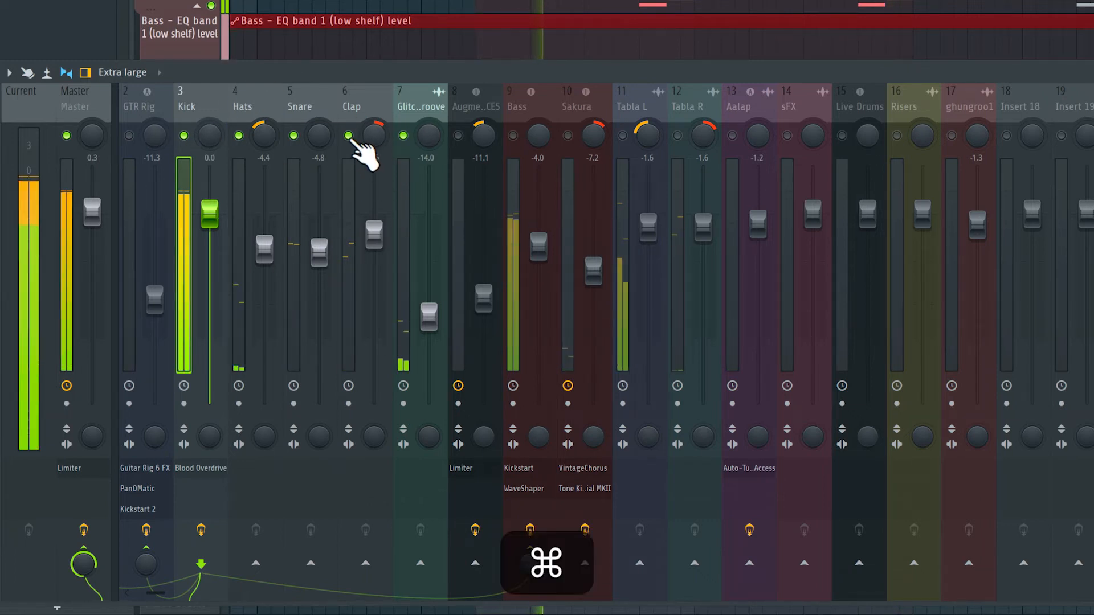
Solo individual drum tracks in turn, then leave Snare, Hats, glitch groove and Bass playing.
left_click(349, 137, "super")
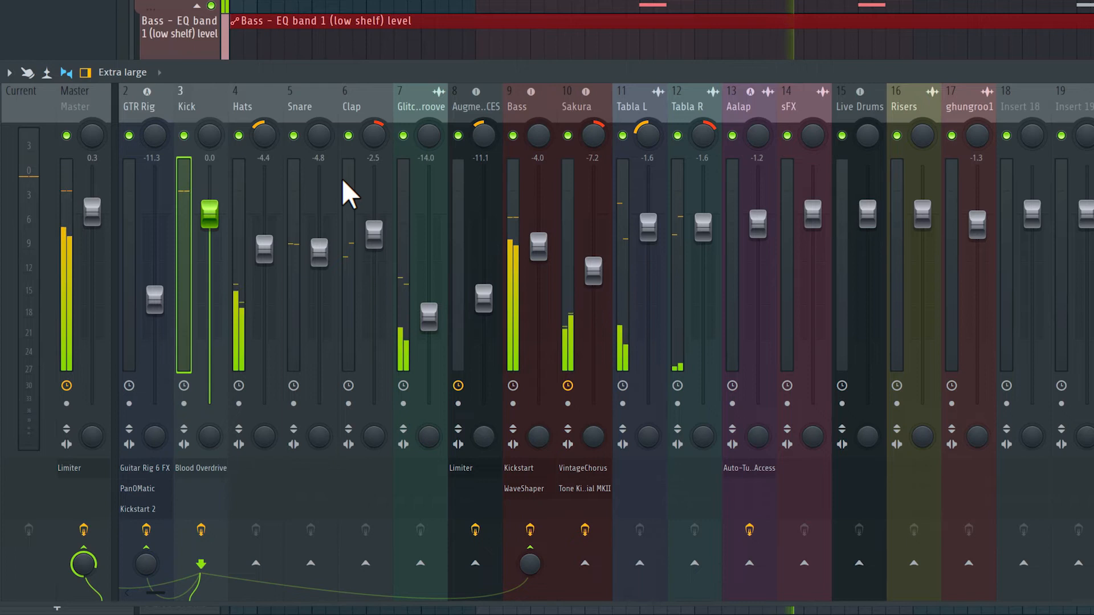
key("super")
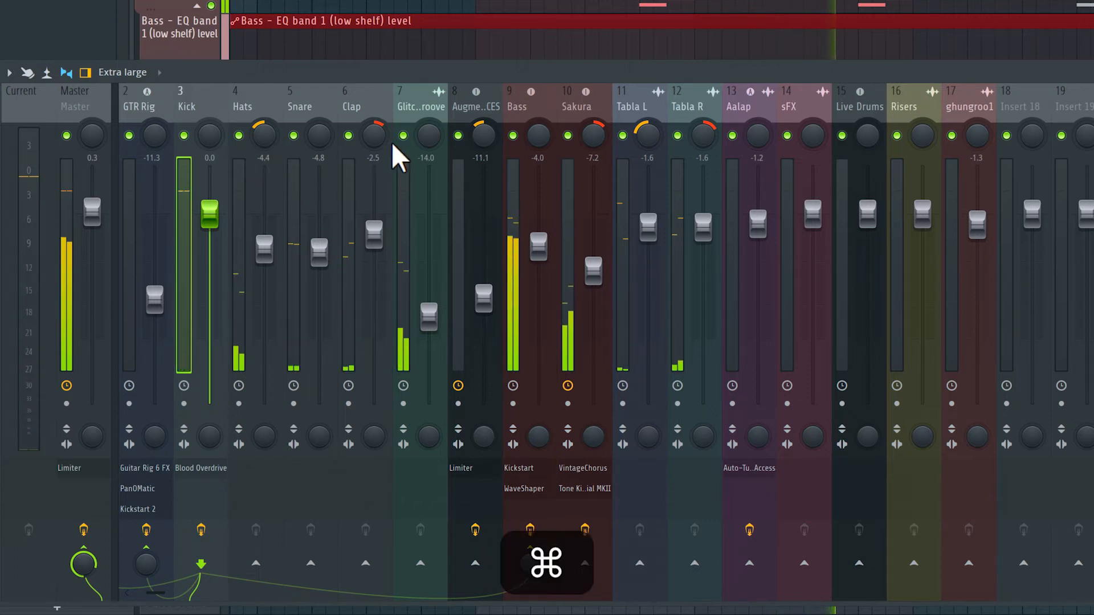
left_click(402, 136, "super")
left_click(348, 136, "super")
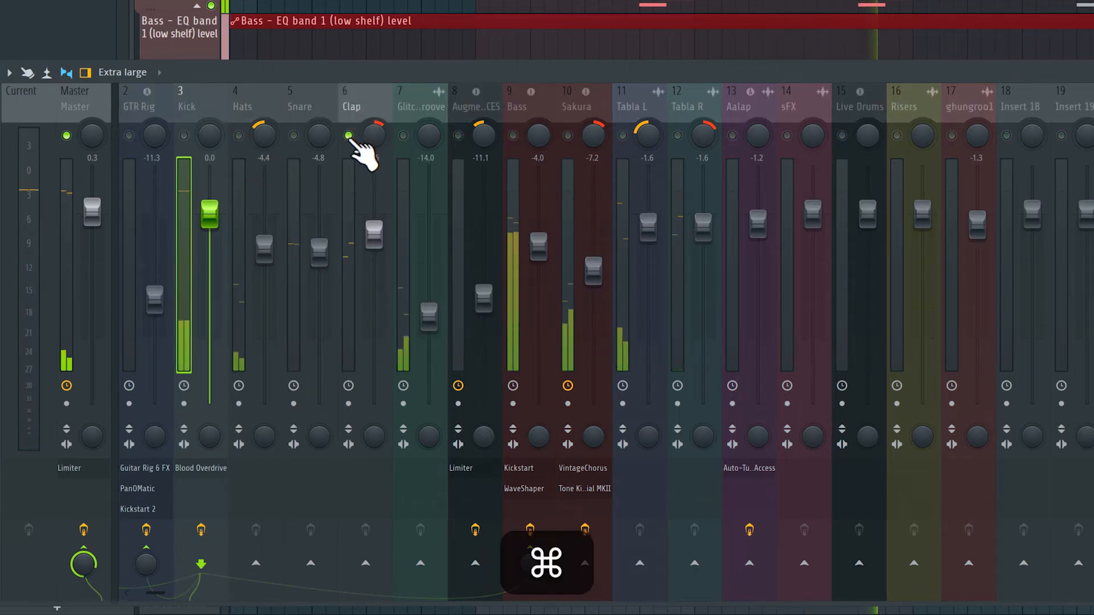
left_click(294, 135, "super")
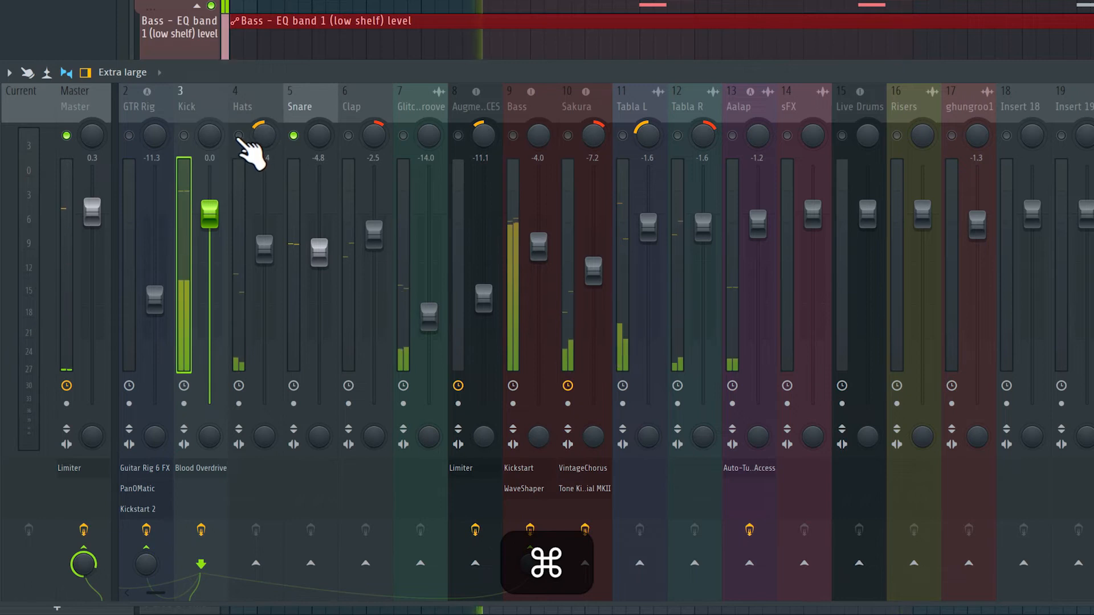
left_click(241, 136, "super")
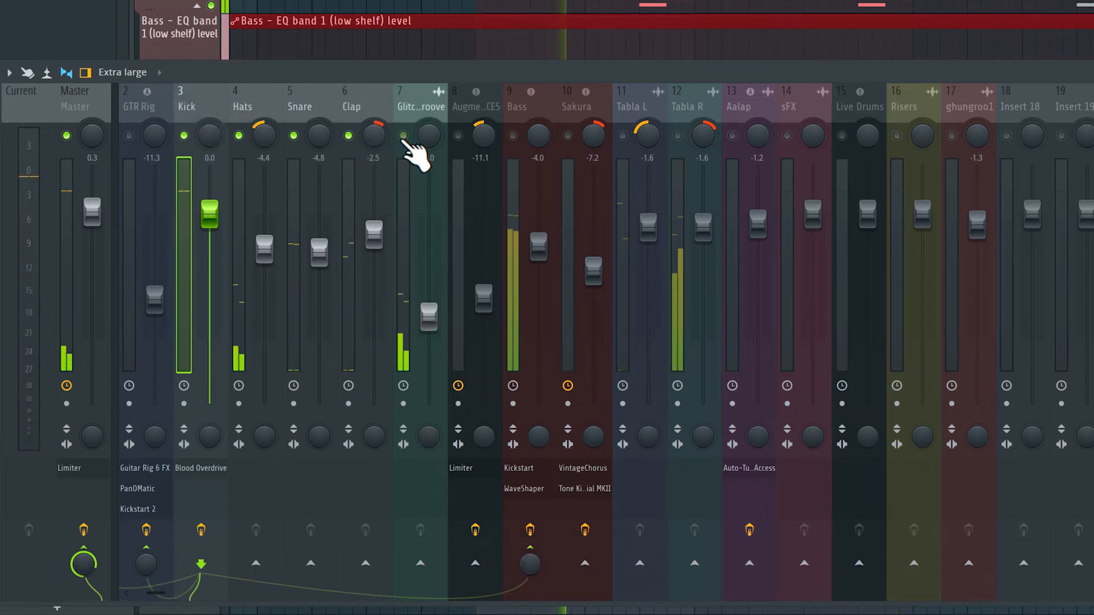
left_click(403, 138)
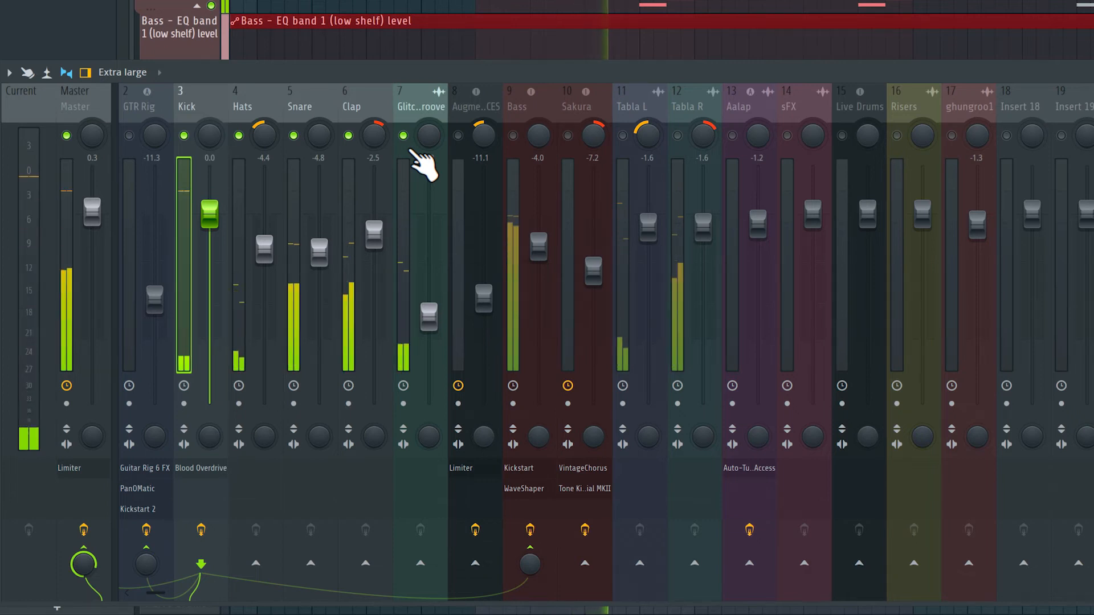
left_click(513, 137)
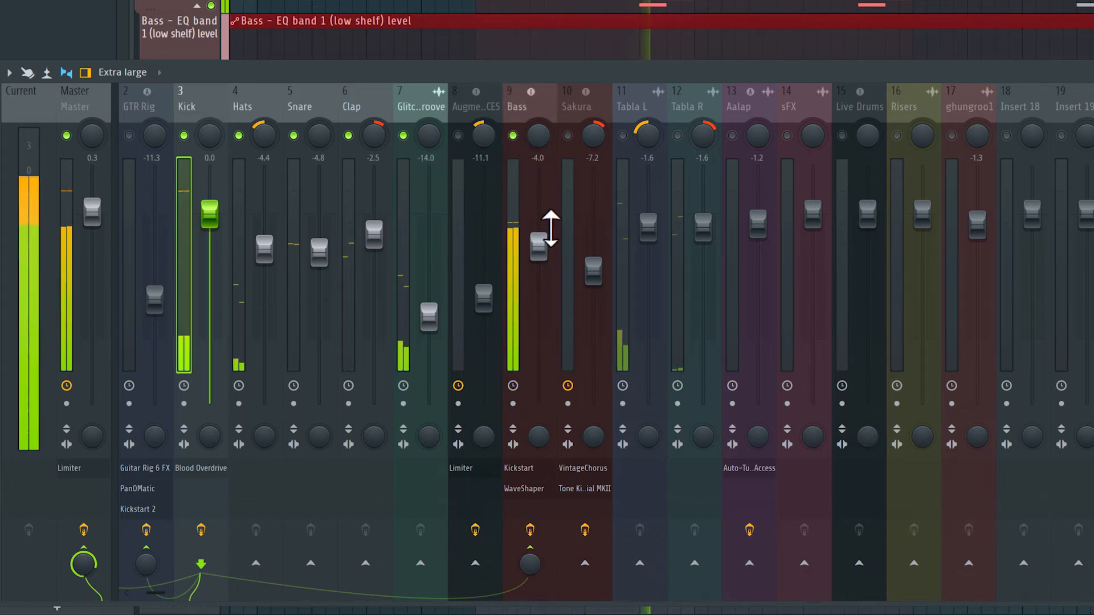
Raise the Bass insert level to -2.9 dB.
left_click_drag(538, 244, 539, 235)
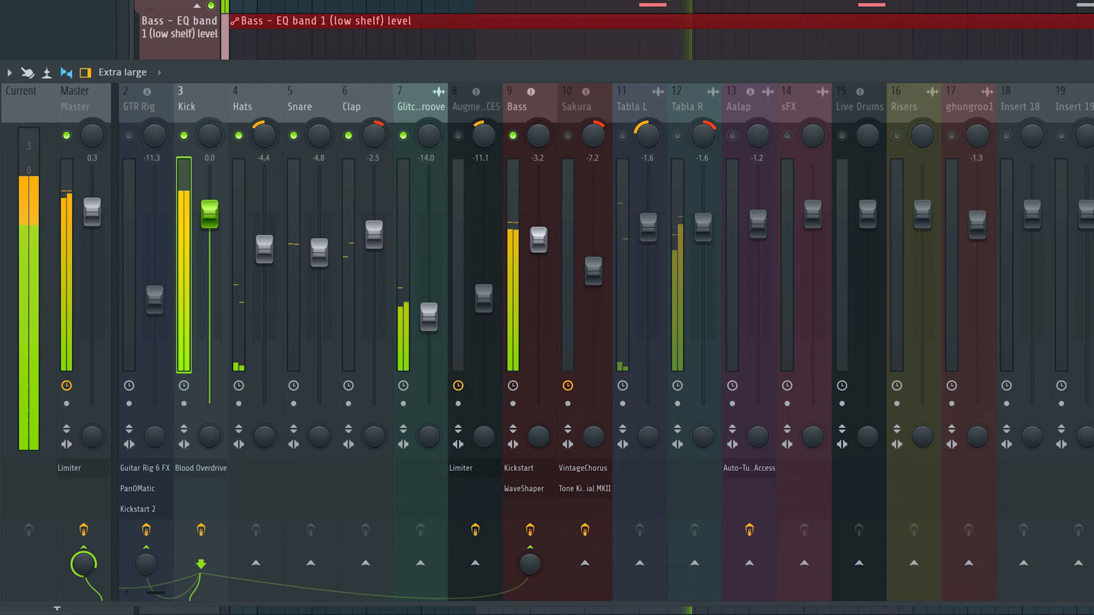
left_click_drag(539, 241, 538, 236)
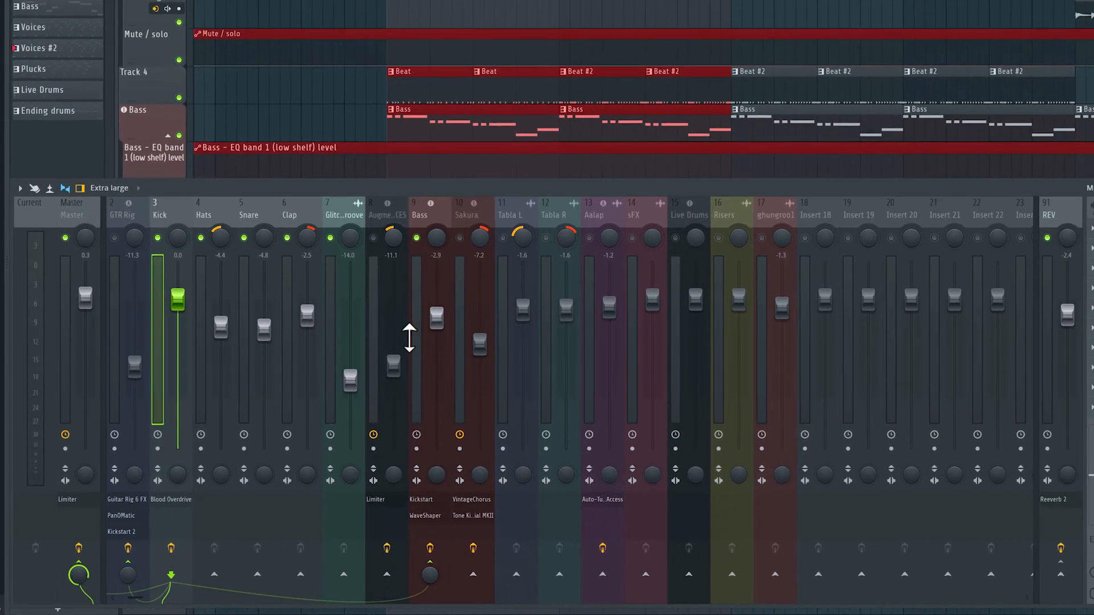
scroll(886, 210, "down", 5)
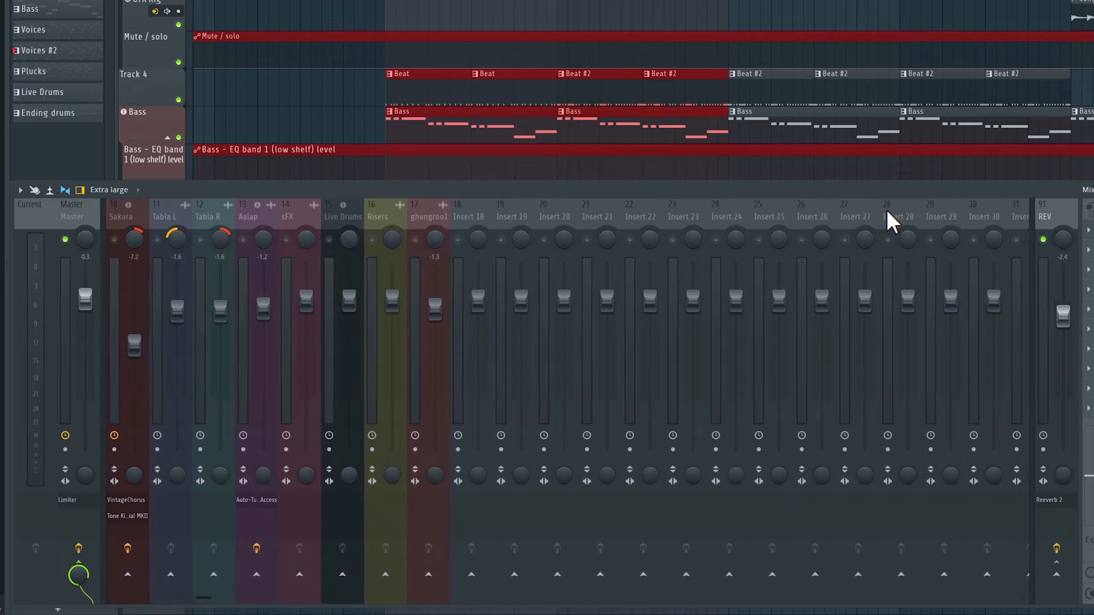
scroll(887, 210, "up", 3)
scroll(815, 210, "up", 4)
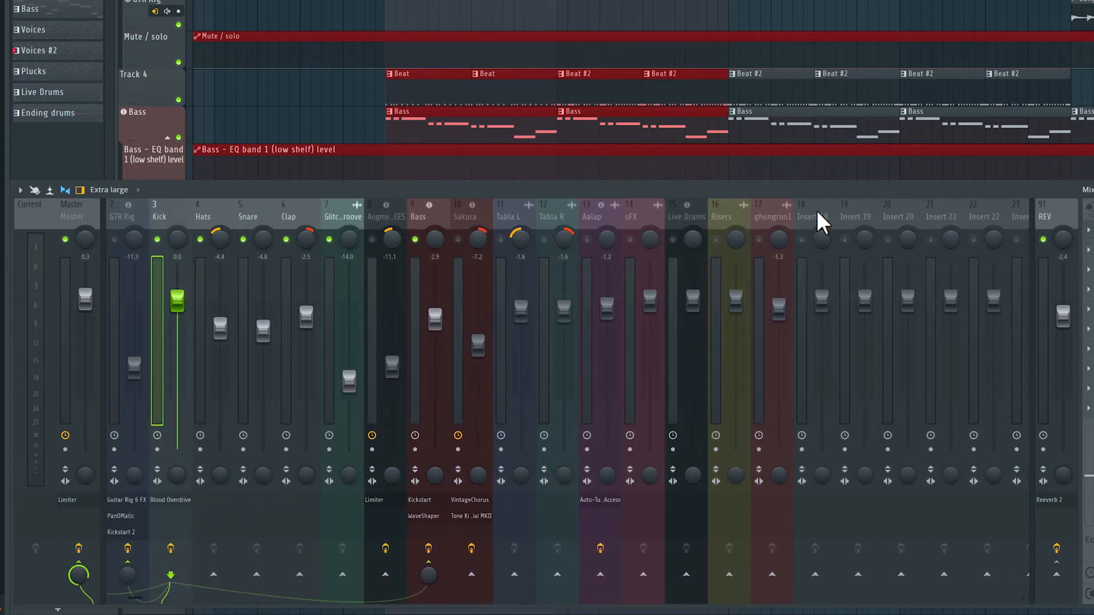
Select Kick through glitch groove plus Bass and route them to Insert 18 only.
key("super")
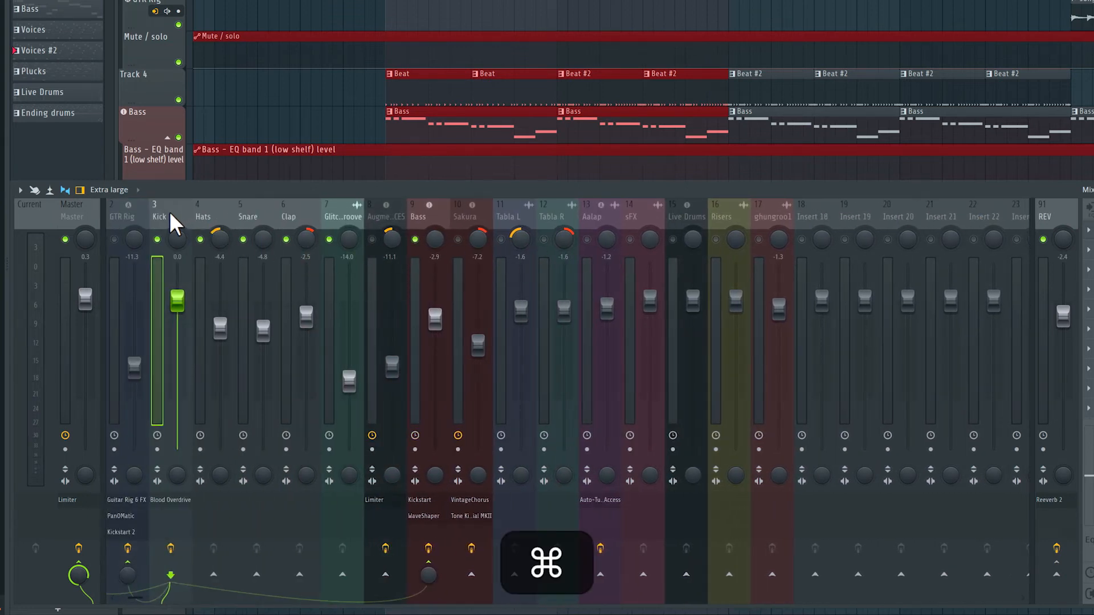
left_click_drag(335, 221, 173, 222)
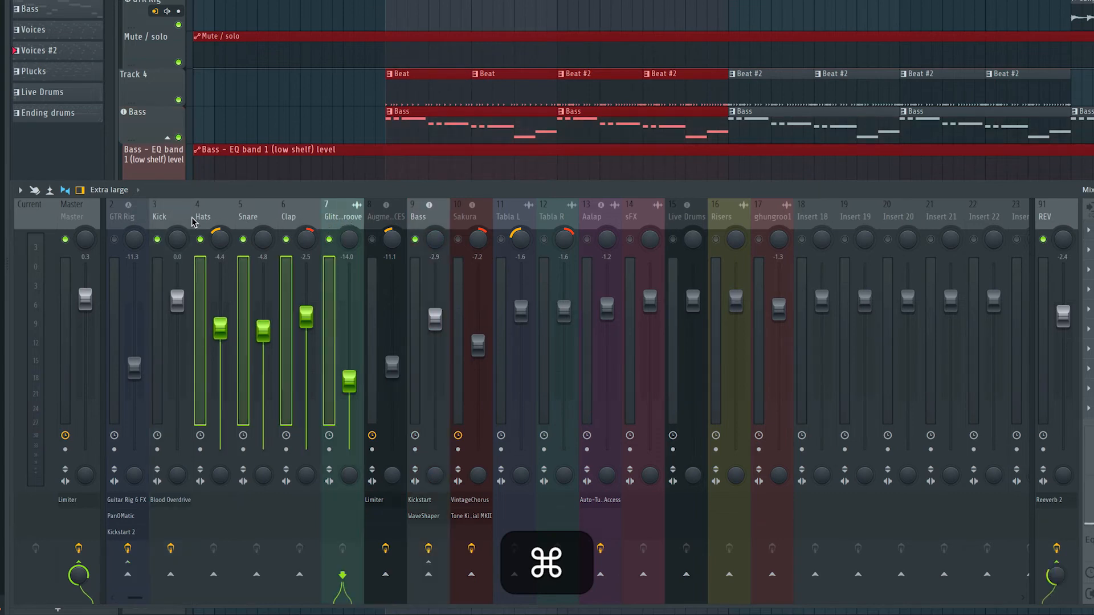
left_click(428, 221, "shift+super")
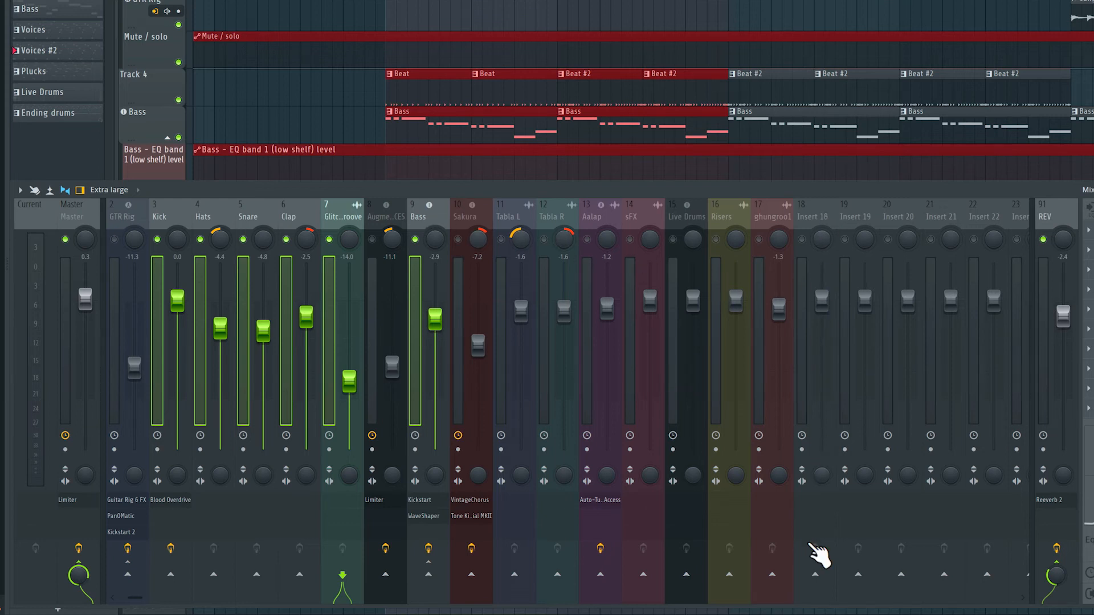
right_click(814, 575)
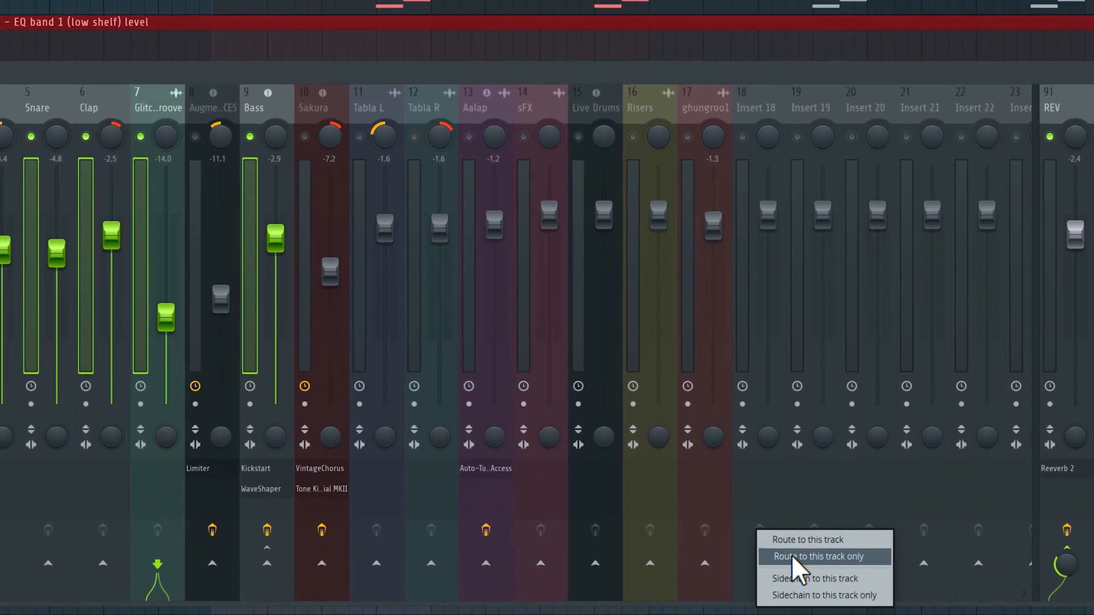
left_click(792, 555)
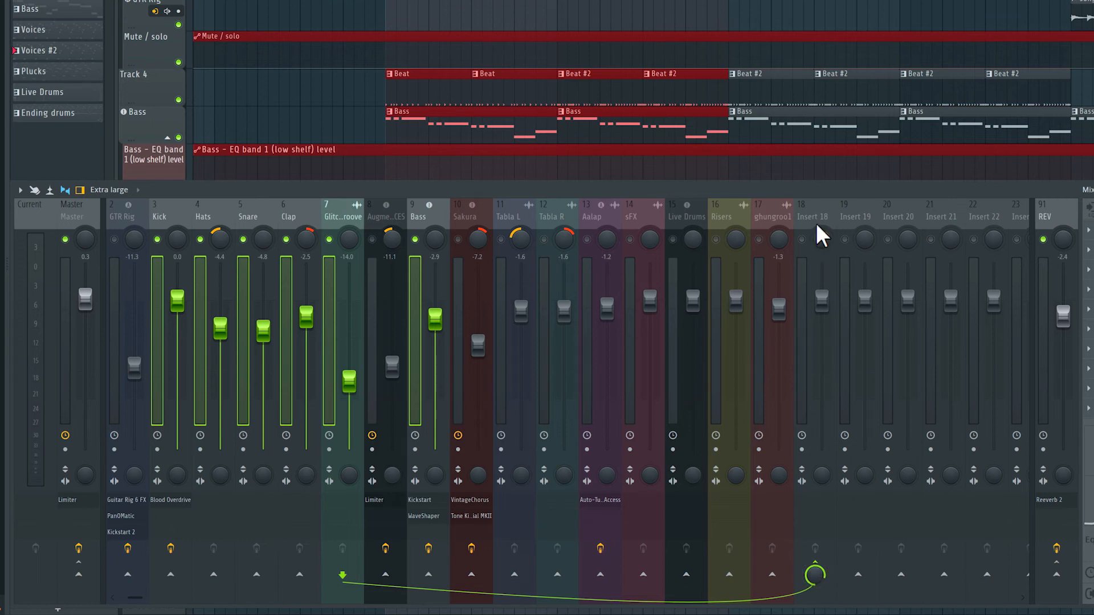
Solo Insert 18 and rename it to 'Drums & Bass'.
left_click(802, 239)
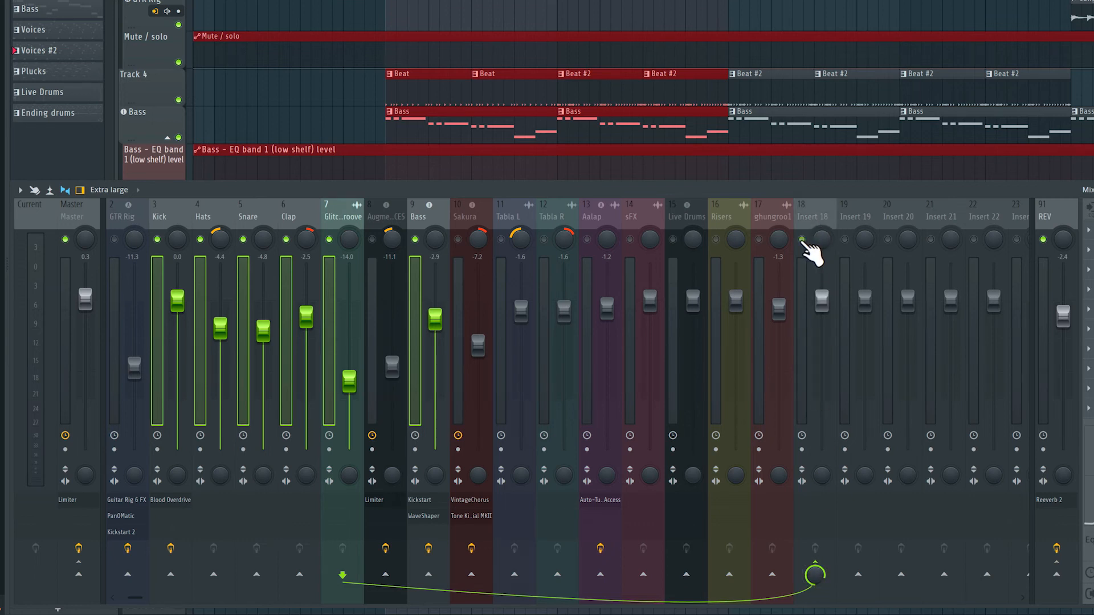
right_click(810, 215)
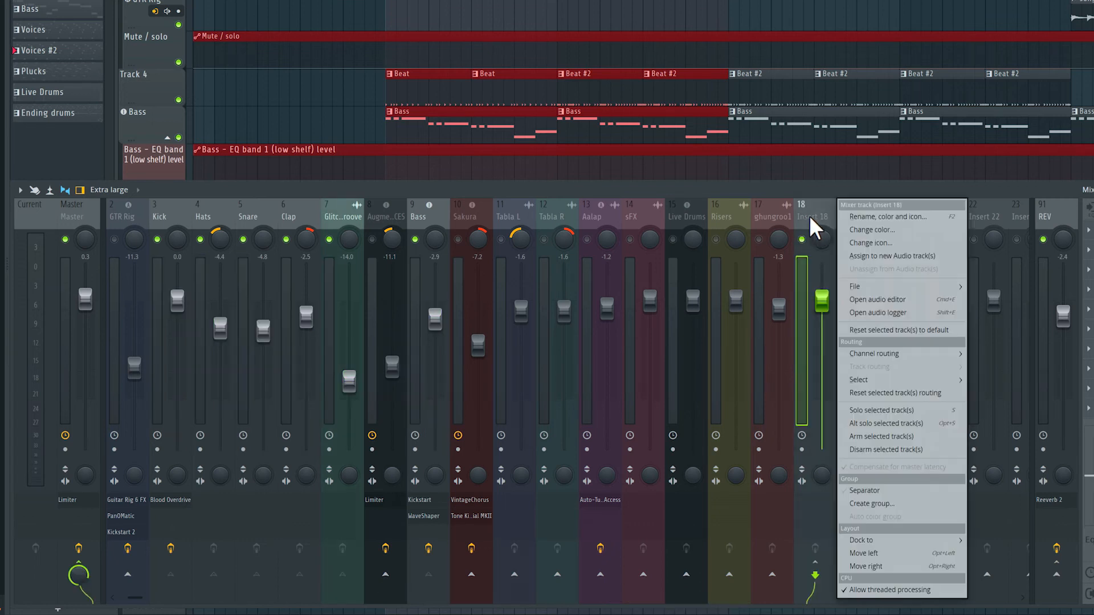
left_click(887, 216)
type("Drums & Bass")
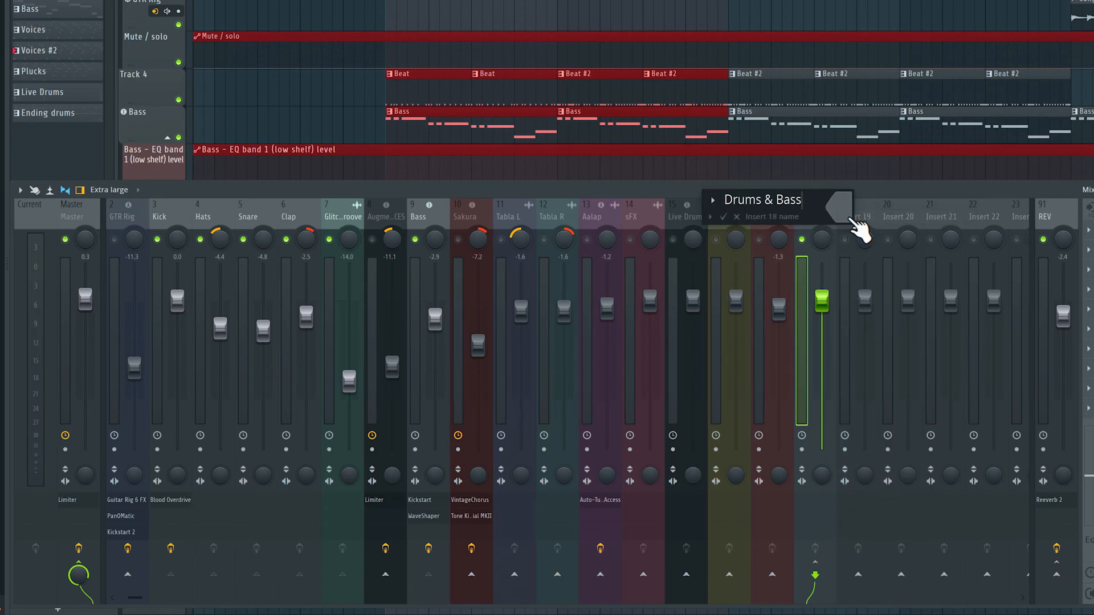
key("Return")
Play the song and lower the Drums & Bass bus to about -1.2 dB.
key("space")
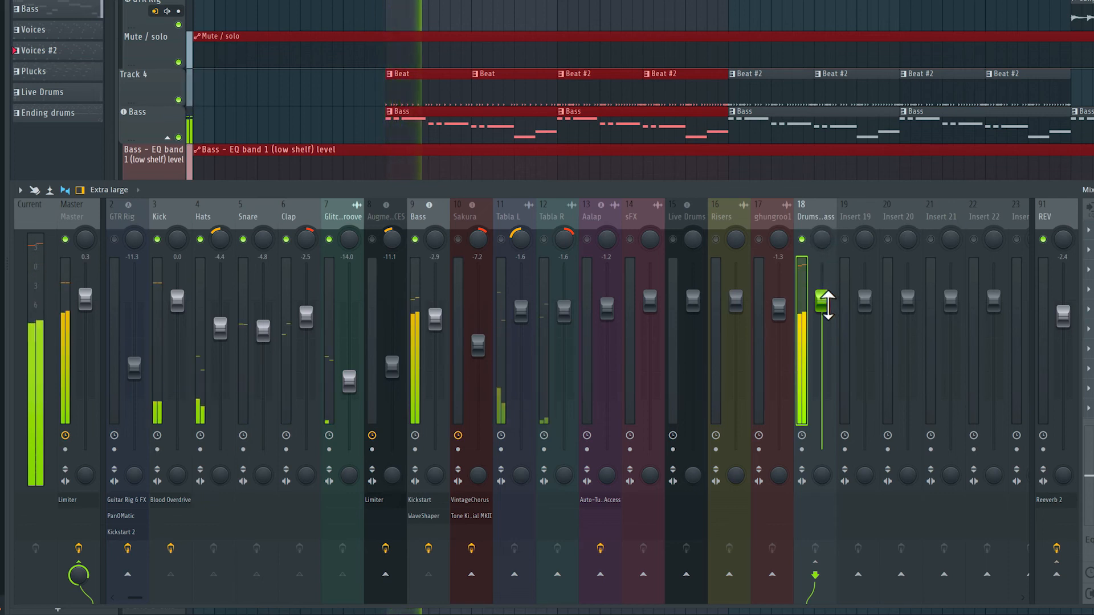
left_click_drag(822, 306, 824, 321)
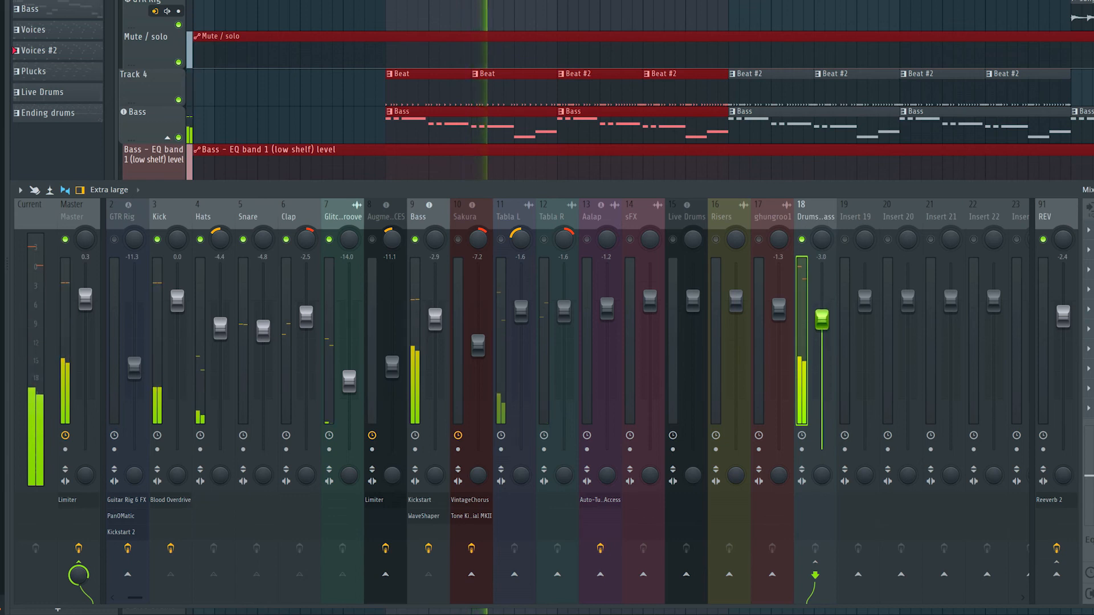
mouse_move(824, 320)
left_mouse_down()
mouse_move(822, 297)
mouse_move(821, 342)
mouse_move(826, 309)
left_mouse_up()
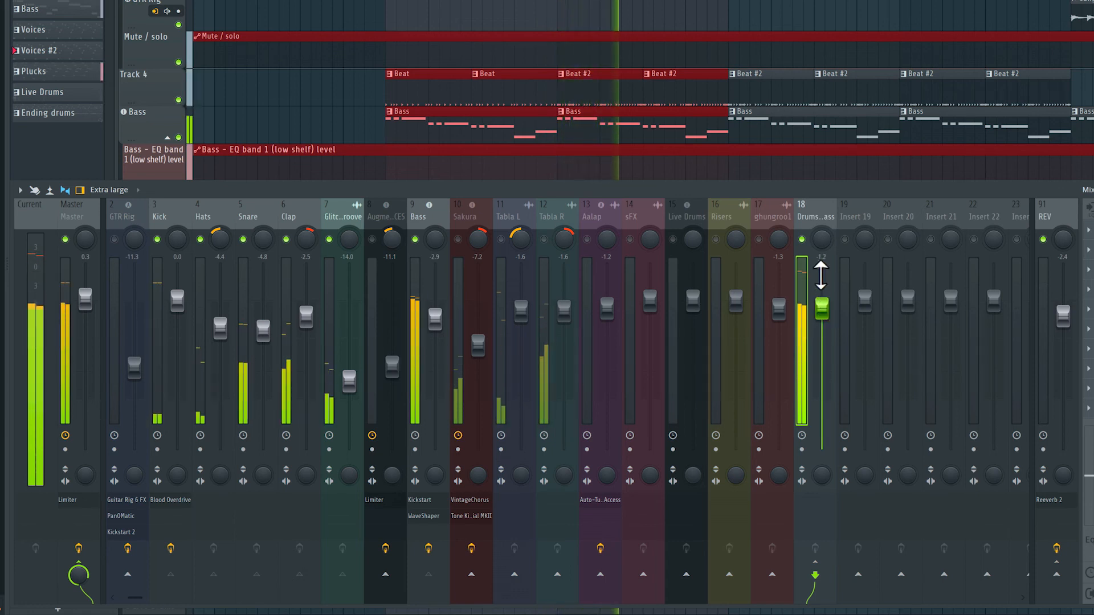
Release the Drums & Bass solo so all tracks are active, and stop playback.
right_click(803, 241)
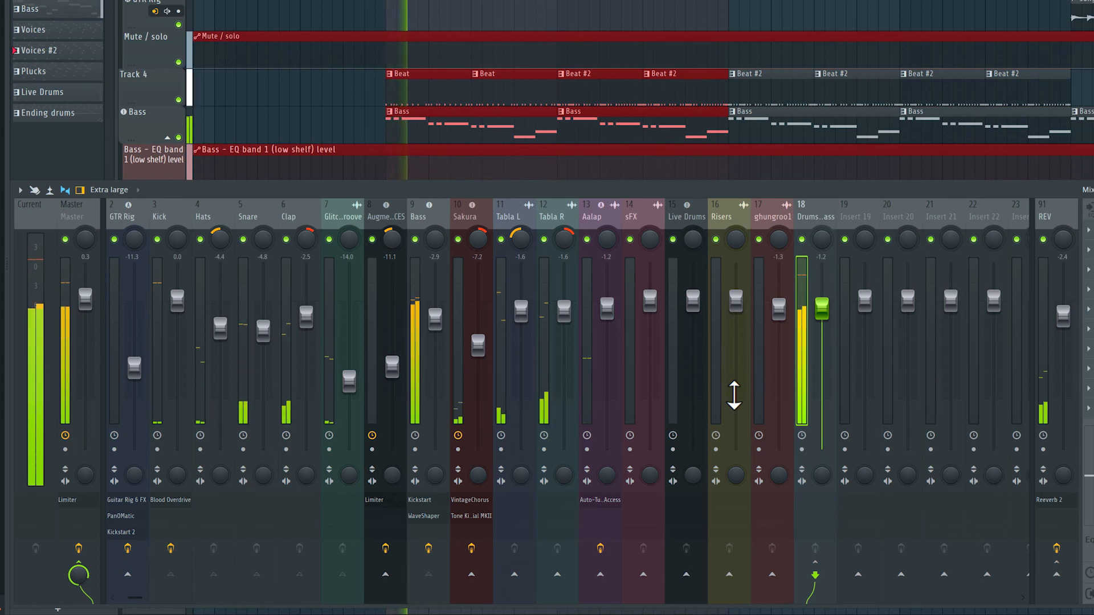
key("space")
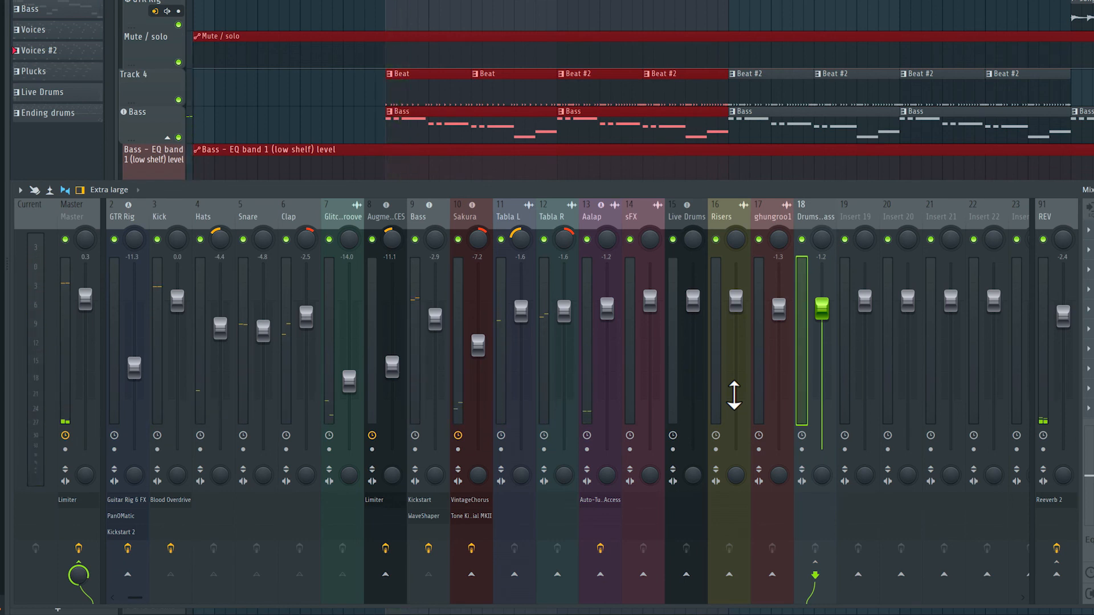